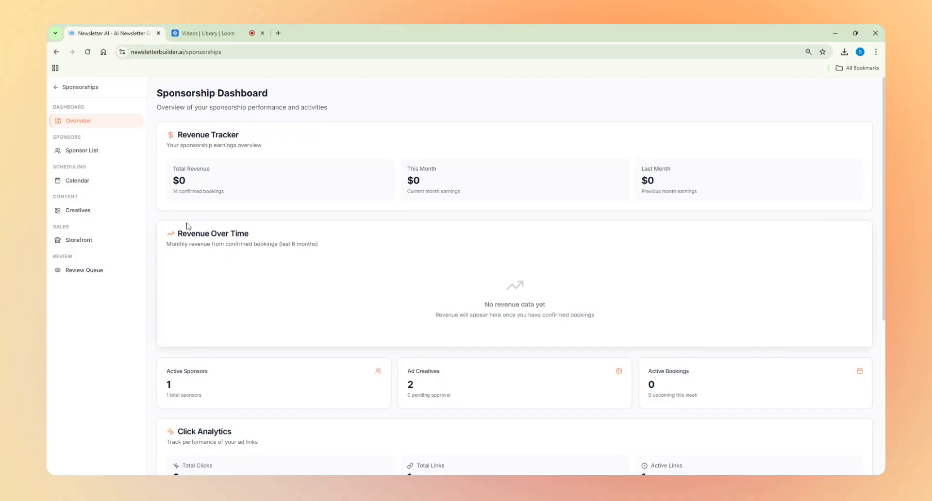
Step: Open the ACME Corp record from the sponsor list and bring up its Sponsor Portal Link section
left_click(92, 150)
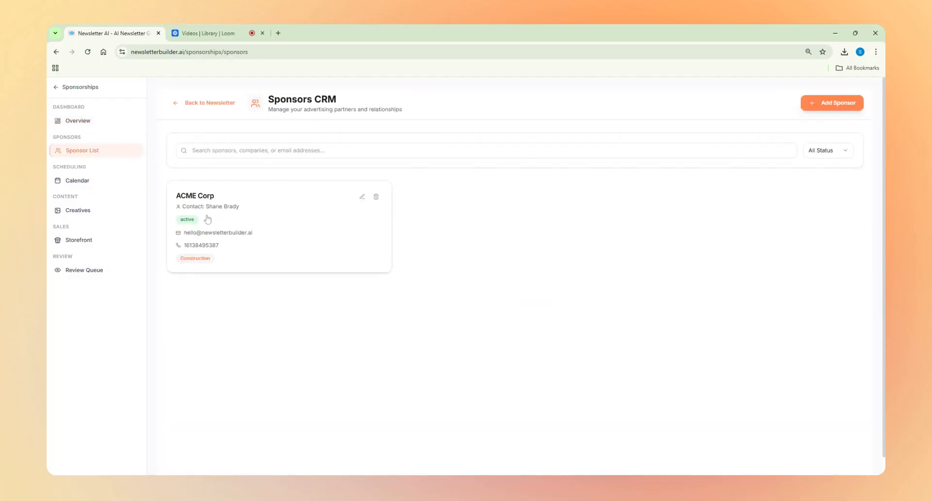
left_click(249, 217)
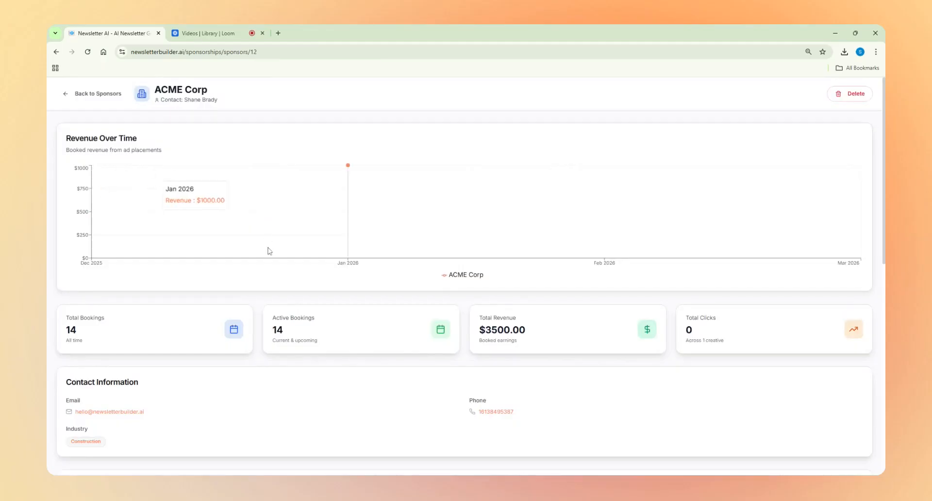
scroll(262, 264, "down", 4)
scroll(185, 311, "down", 3)
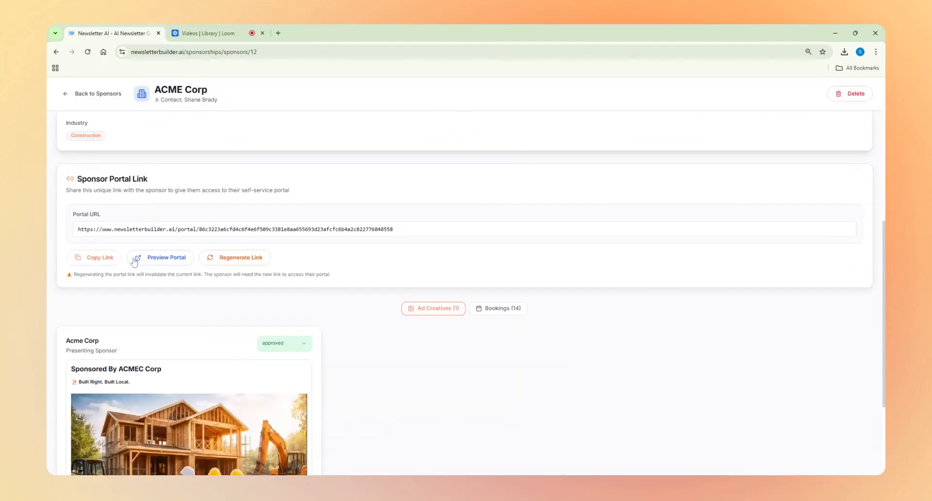
Step: Highlight the ACME Corp portal URL and copy the sponsor portal link
left_click_drag(78, 183, 175, 186)
left_click(176, 187)
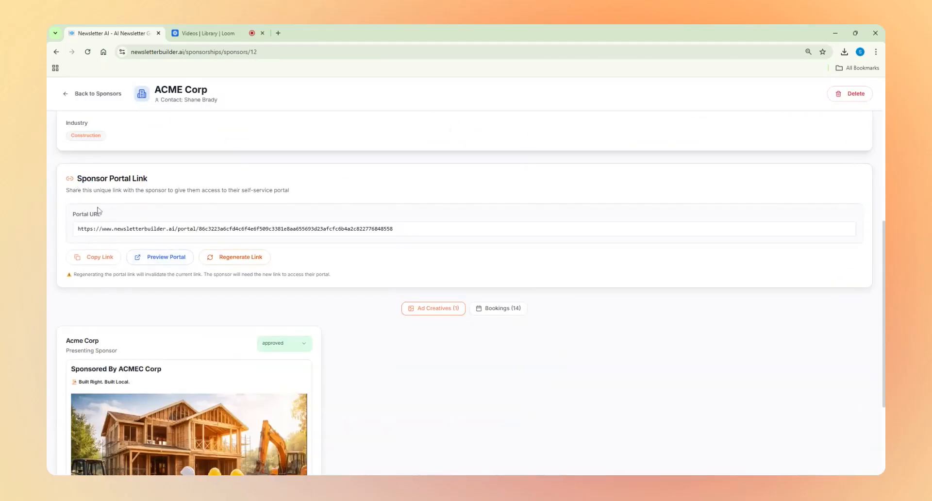
left_click_drag(90, 228, 365, 228)
left_click(354, 227)
key("ctrl+a")
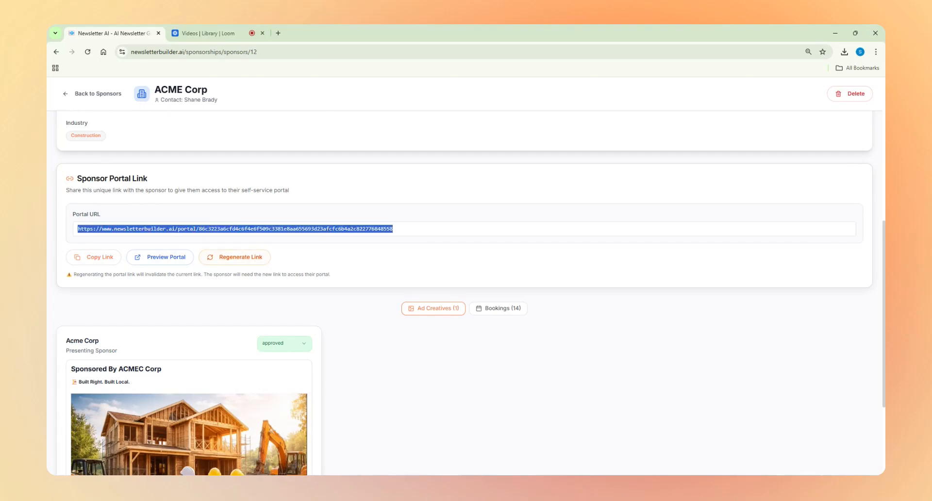
left_click(245, 307)
left_click(93, 261)
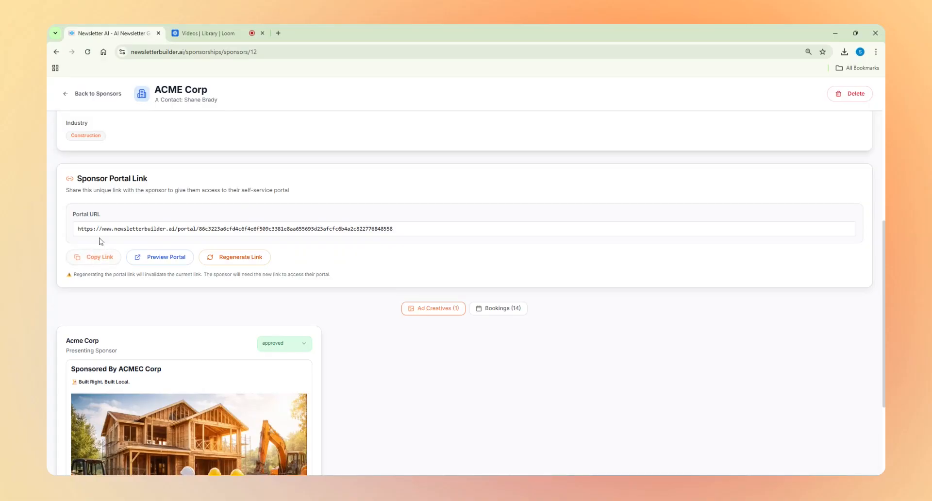
Step: Preview the ACME Corp sponsor portal in its own browser tab and stay on its booking overview
left_click(161, 261)
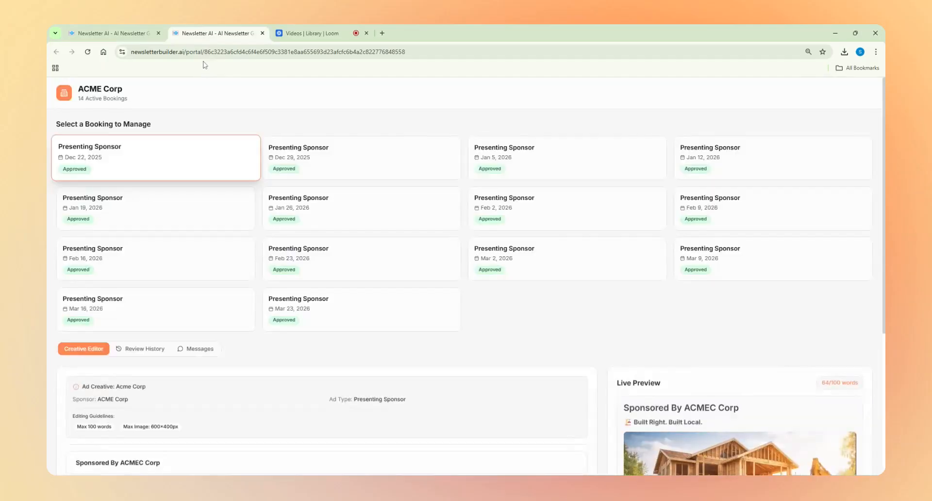
left_click(115, 33)
left_click(221, 33)
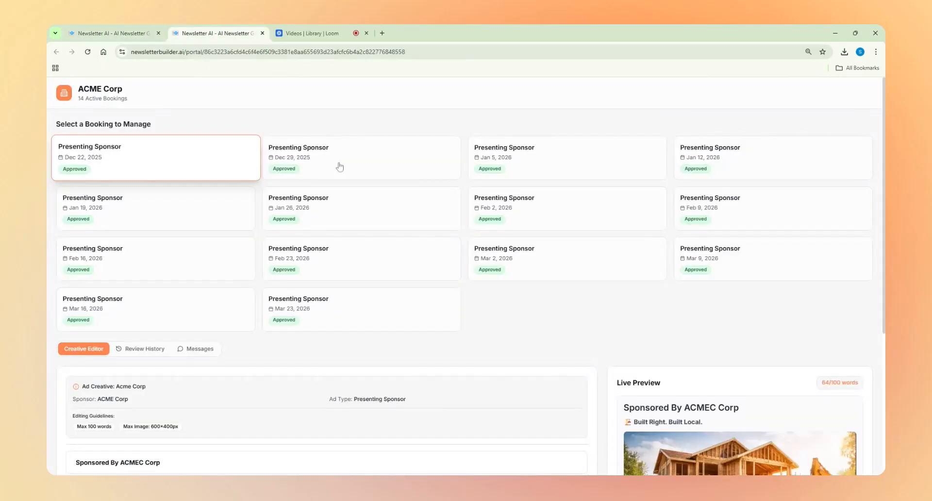
left_click_drag(78, 90, 269, 118)
left_click(268, 116)
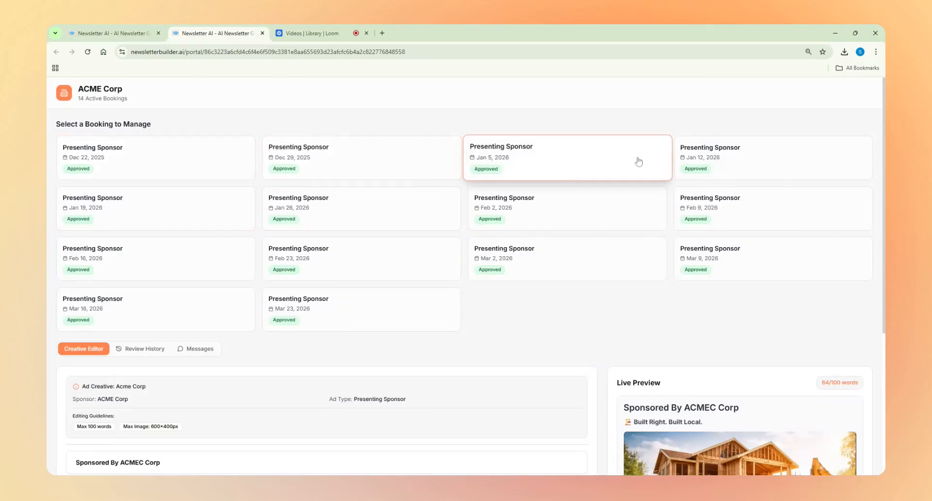
Step: Correct the heading text of the Mar 16, 2026 booking's ad creative to "Sponsored By ACME Corp"
scroll(355, 145, "down", 5)
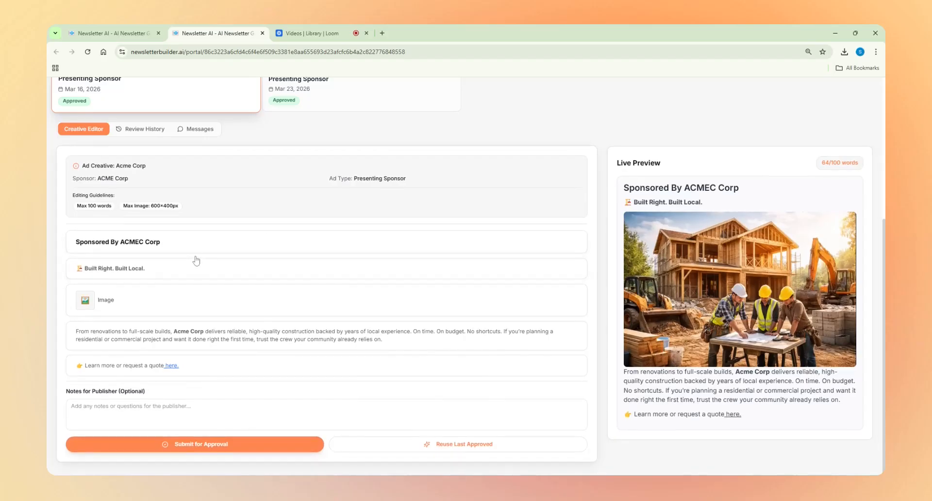
left_click(156, 244)
left_click(144, 259)
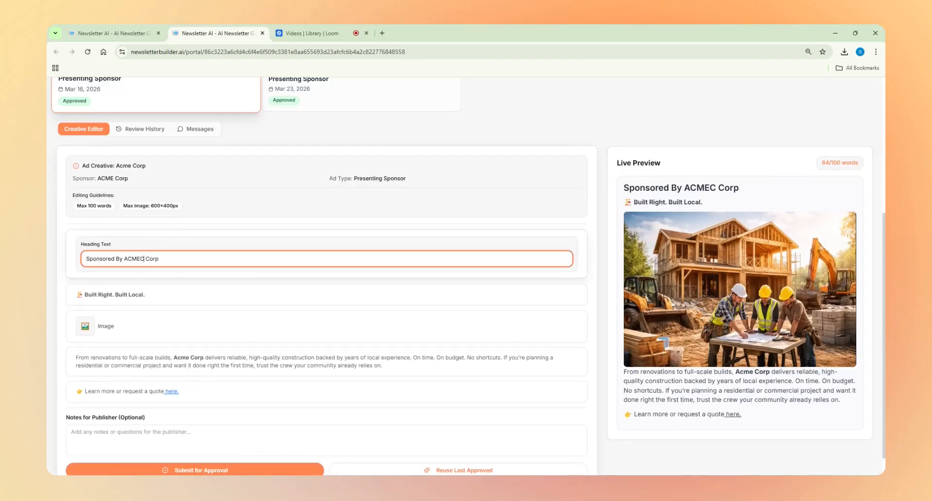
key("BackSpace")
left_click(248, 216)
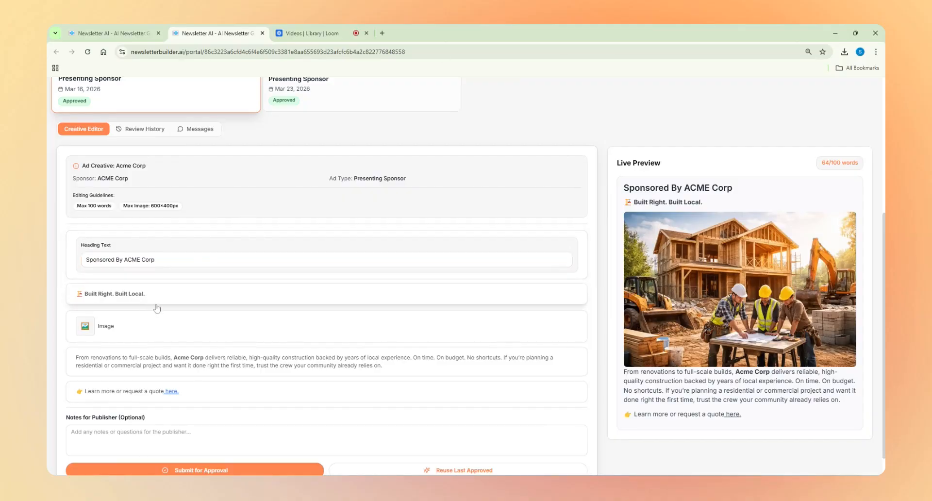
Step: Examine the editing fields of the creative's image, body text, quote link and tagline blocks, plus the notes for the publisher
left_click(160, 323)
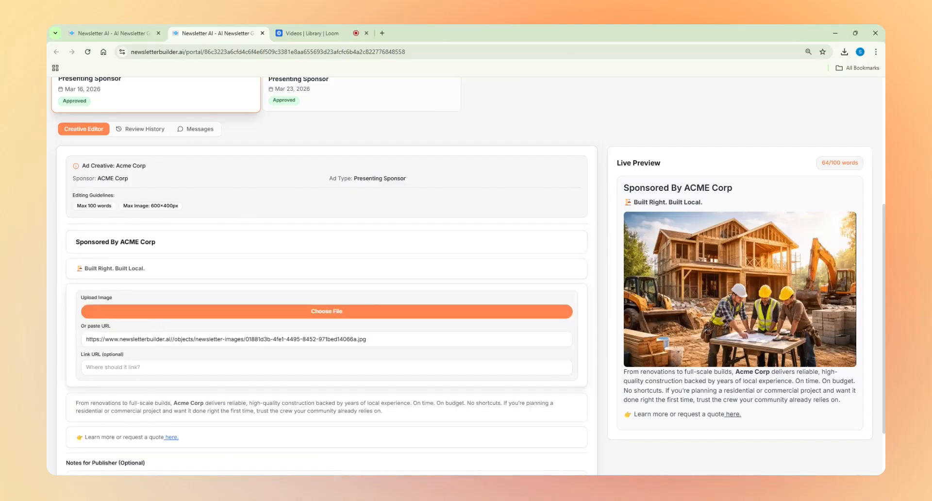
scroll(305, 357, "down", 1)
left_click(300, 352)
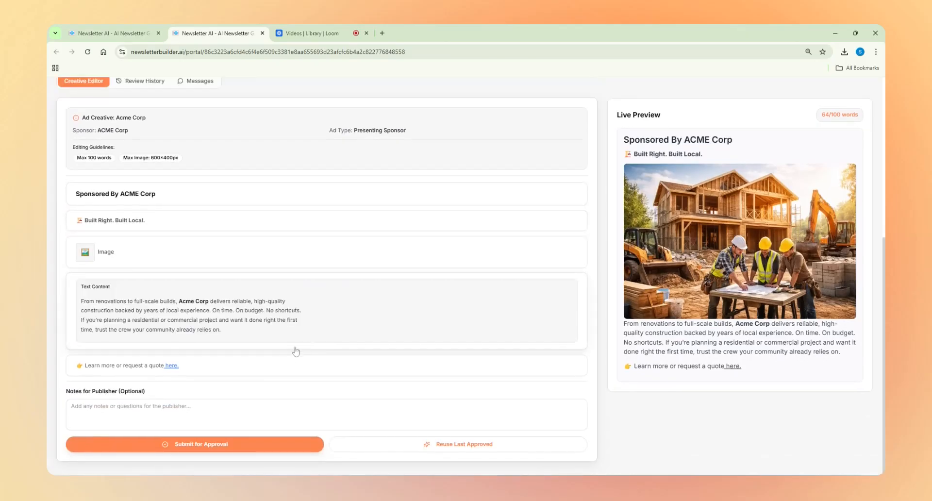
left_click(260, 371)
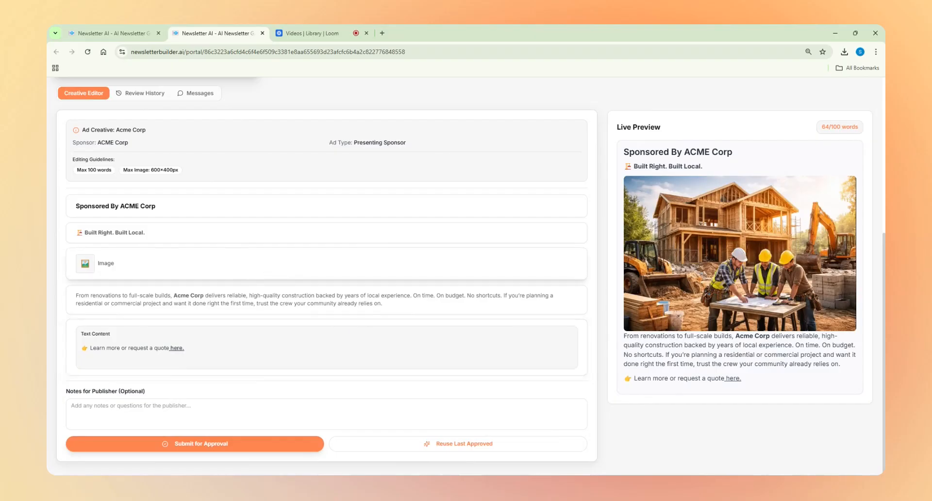
left_click(321, 300)
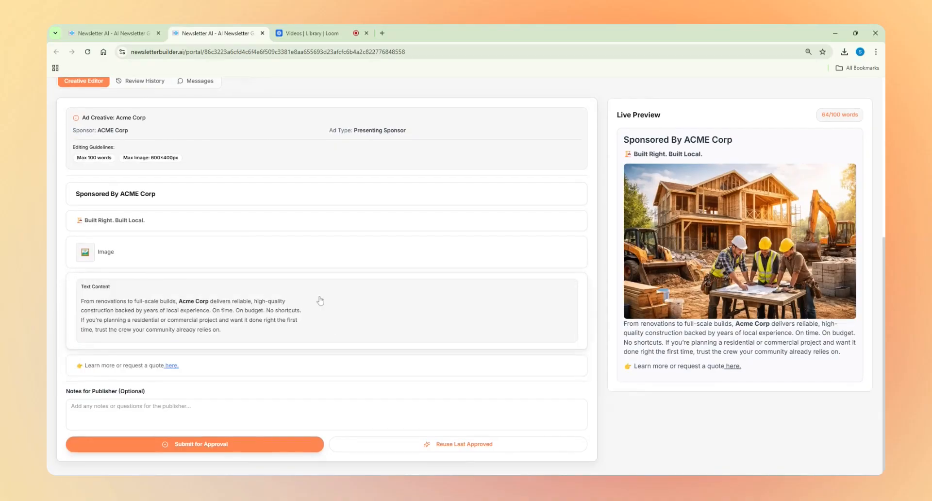
left_click(97, 372)
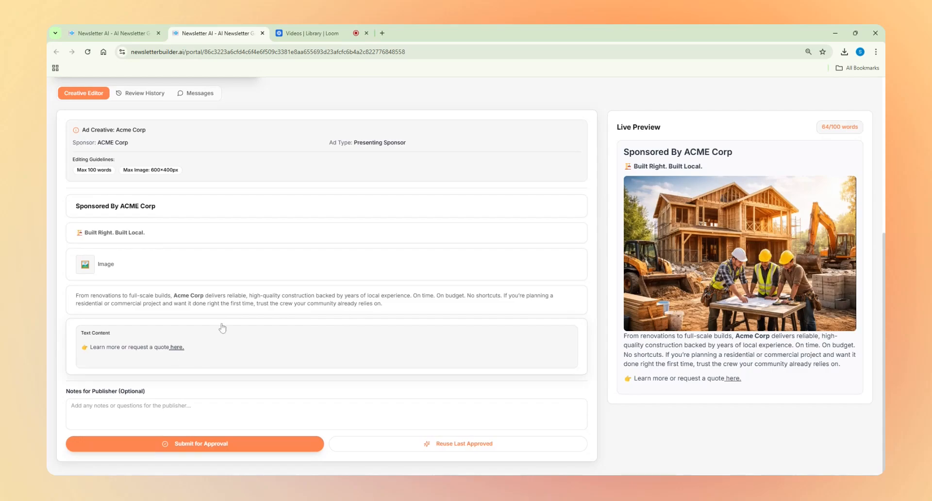
left_click(225, 300)
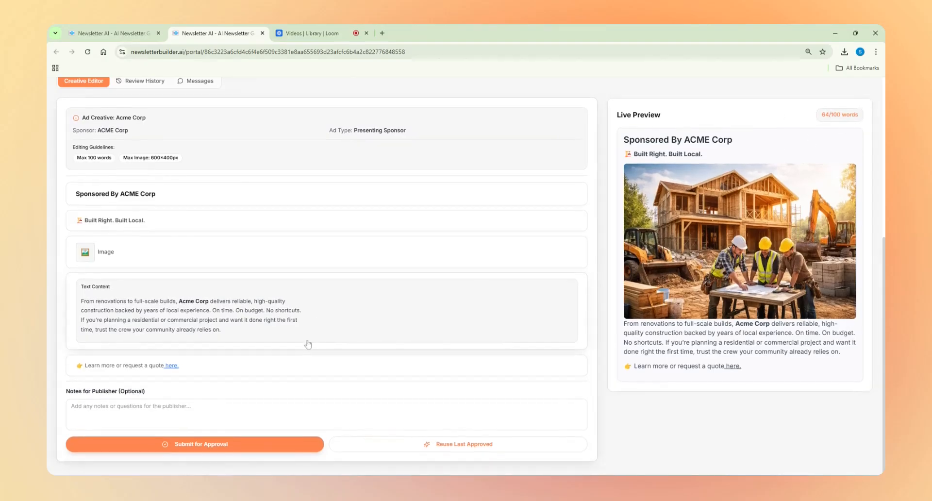
left_click(179, 263)
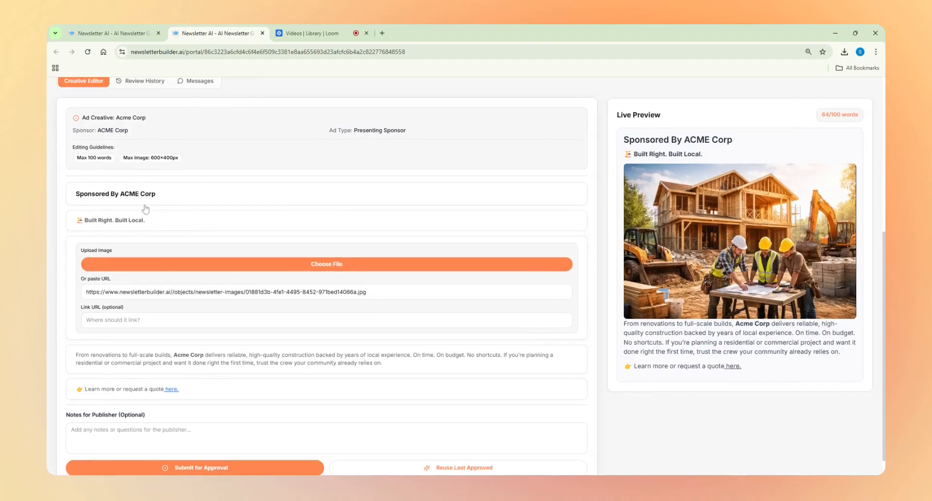
left_click(127, 221)
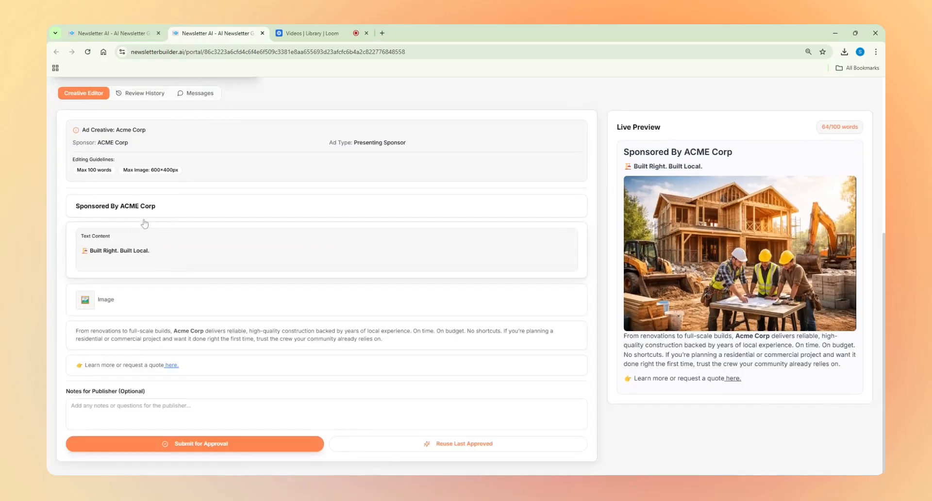
scroll(160, 238, "up", 2)
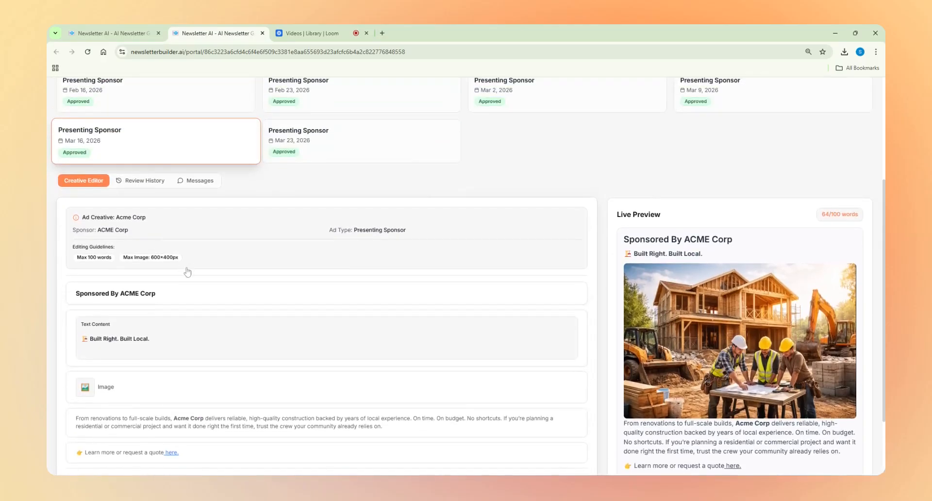
scroll(188, 271, "down", 2)
left_click(164, 406)
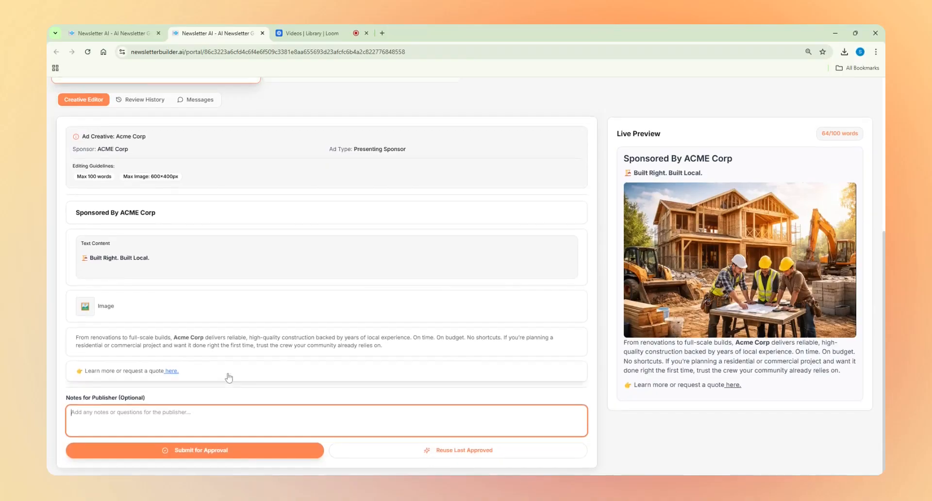
Step: Look at the Mar 16, 2026 booking's review history and publisher messages, and return to the creative editor
scroll(162, 246, "up", 4)
left_click(148, 269)
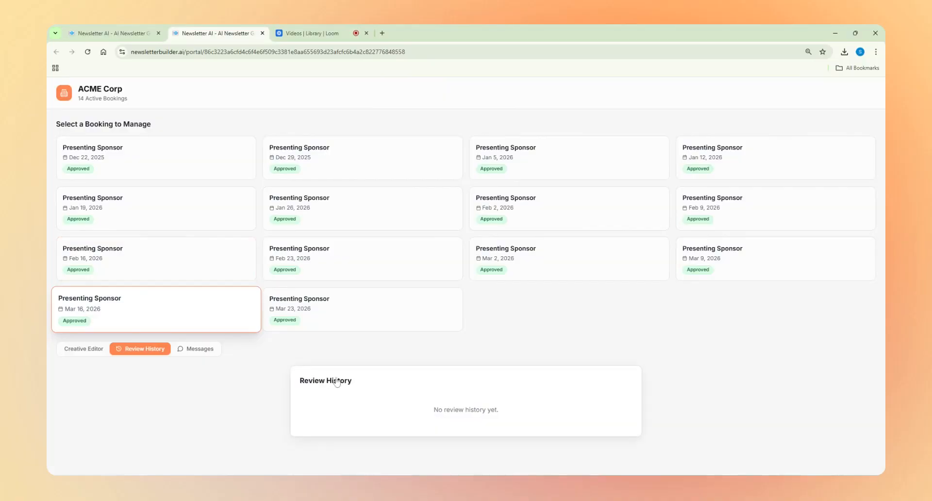
left_click(200, 349)
scroll(200, 349, "down", 1)
left_click(464, 412)
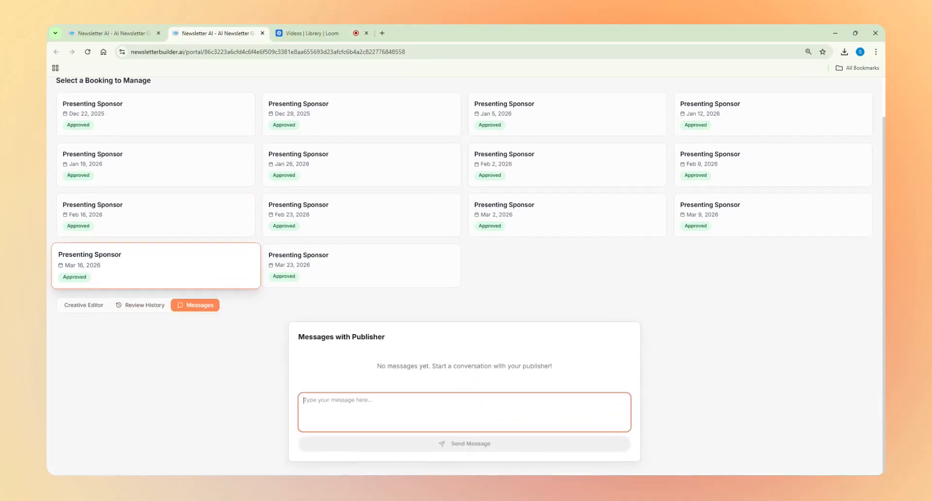
left_click(85, 306)
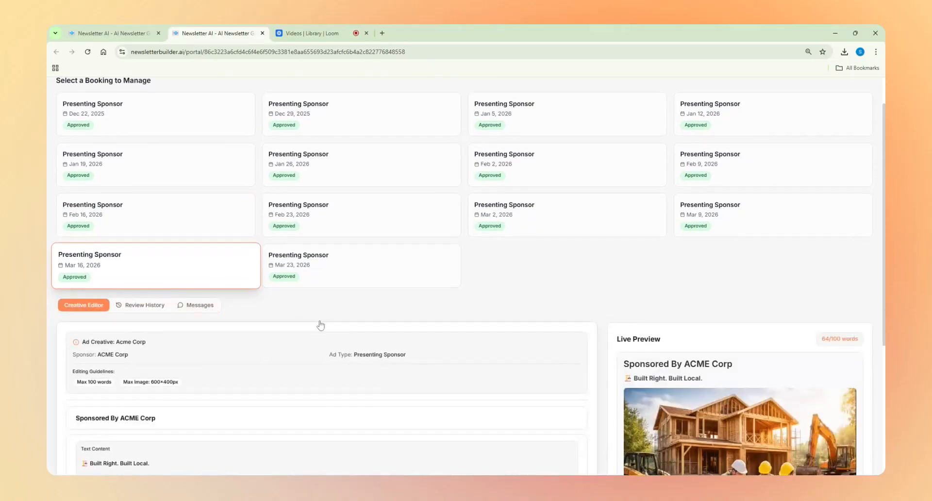
Step: Replace the creative's construction image with the uploaded "Getting Started" newsletter graphic and submit the changes for approval
scroll(339, 319, "down", 5)
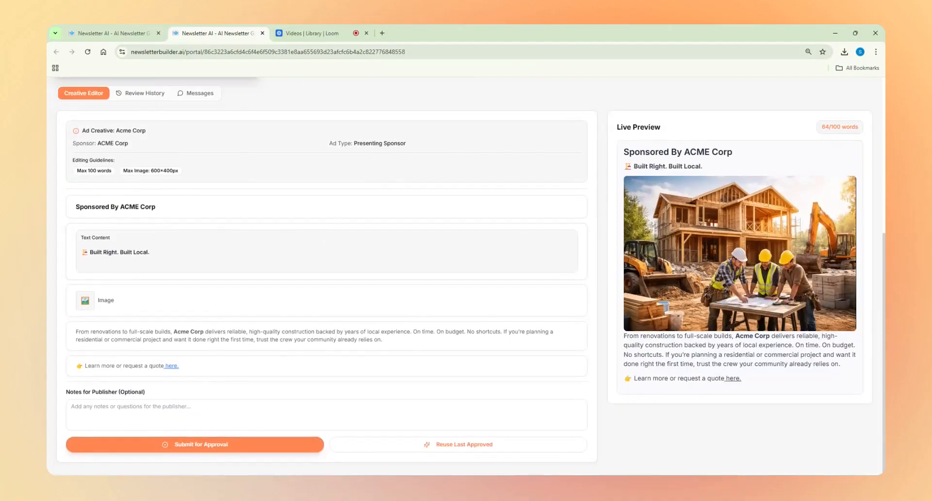
left_click(383, 34)
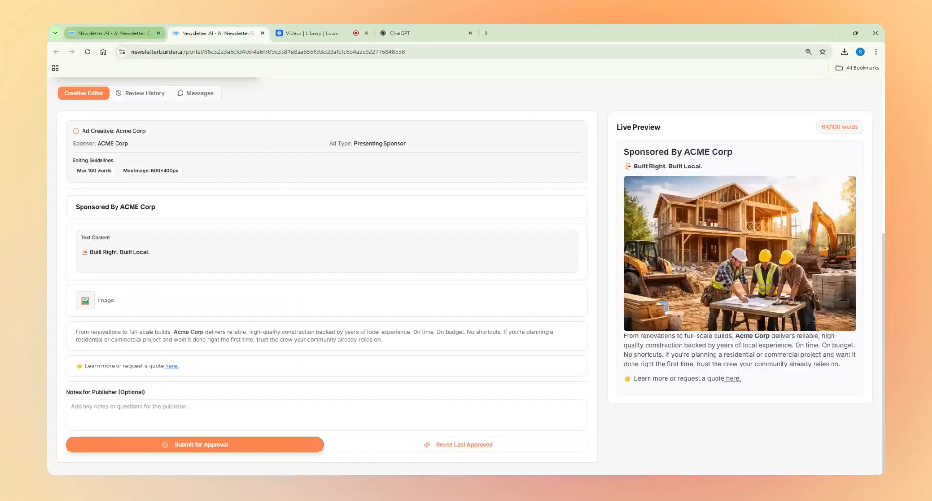
left_click(160, 296)
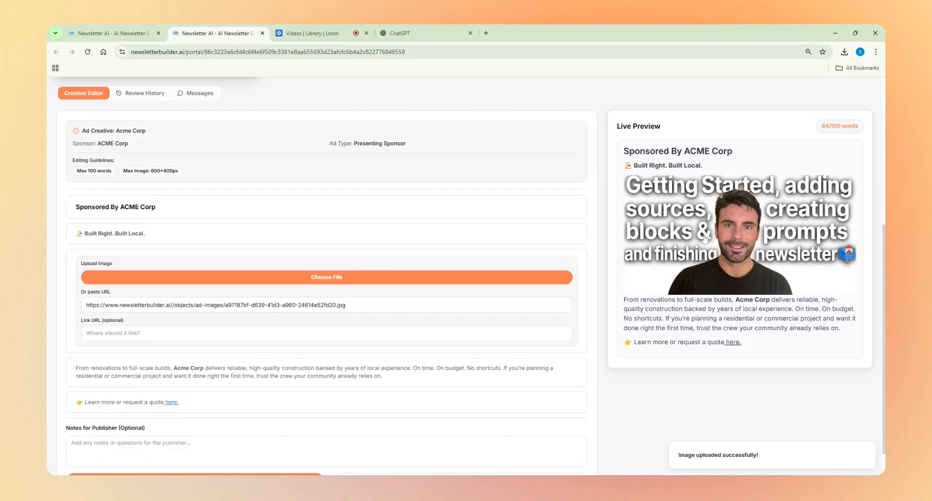
scroll(704, 235, "down", 1)
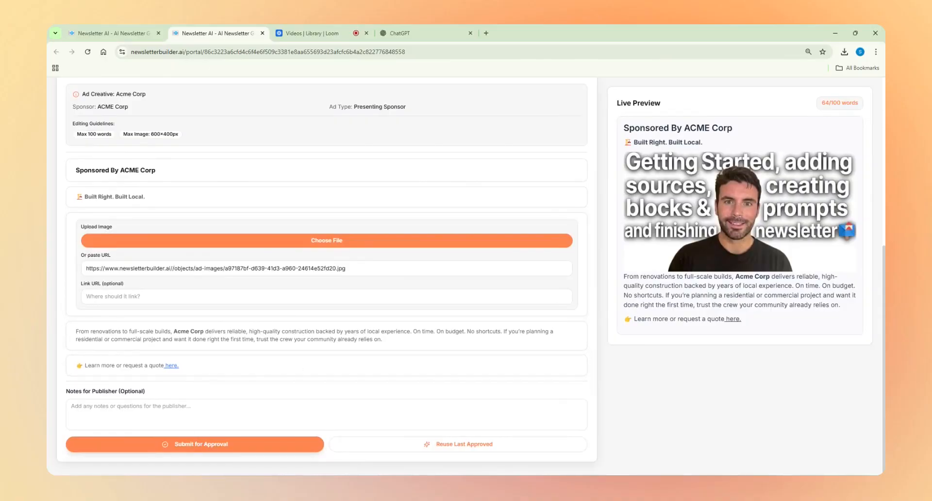
left_click(188, 444)
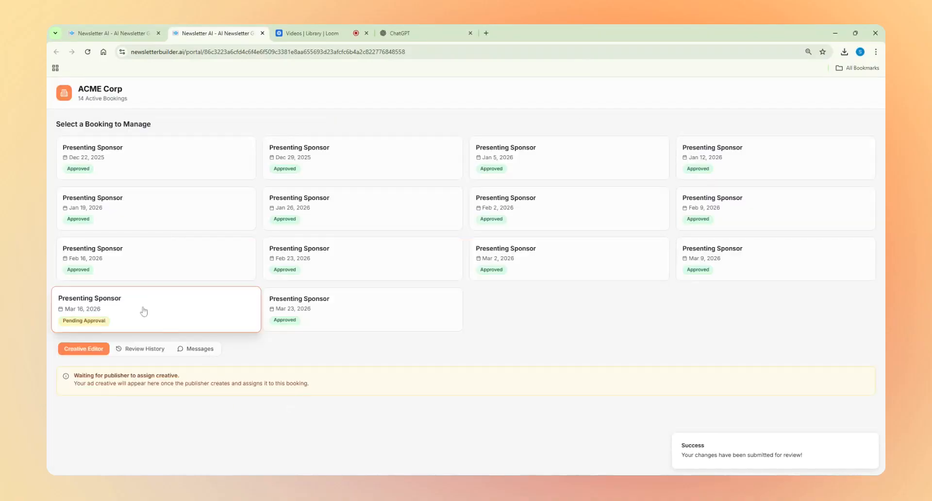
Step: Select the Dec 22, 2025 booking and examine its ad creative and the approval status of the bookings
left_click(141, 168)
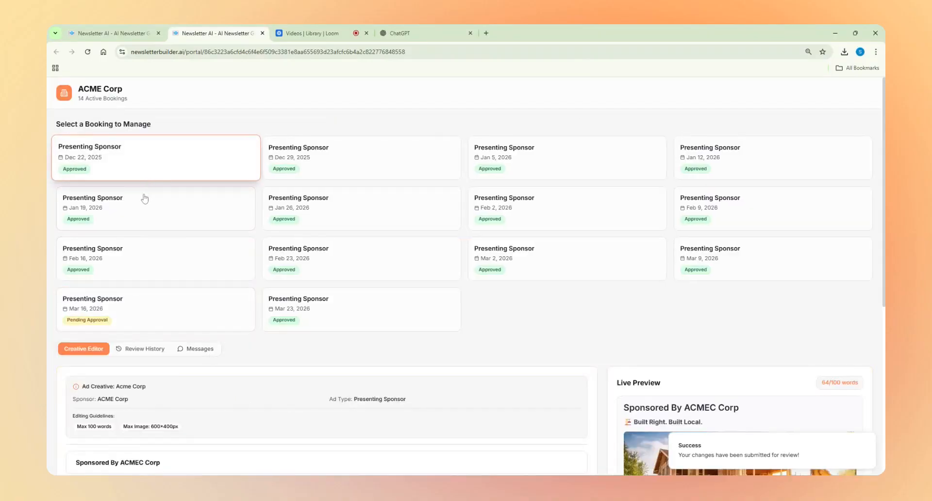
scroll(131, 359, "down", 5)
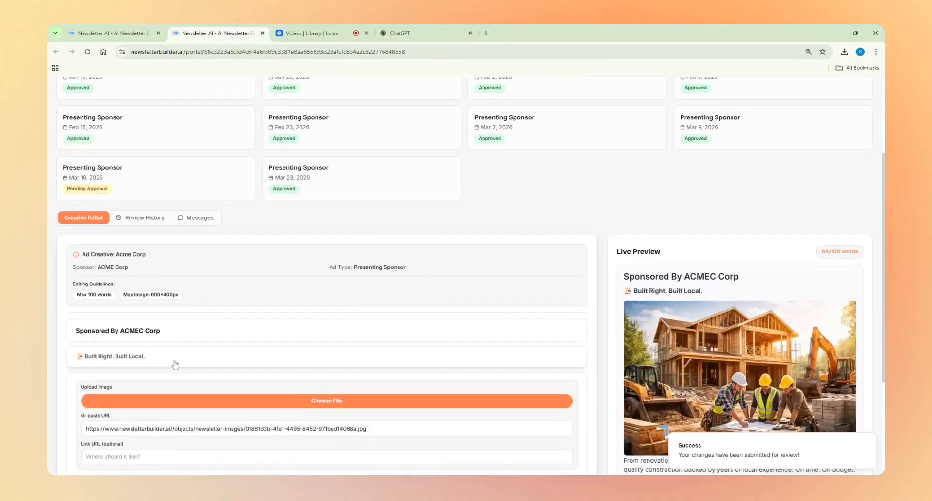
scroll(226, 364, "up", 2)
scroll(226, 361, "down", 3)
scroll(227, 359, "up", 1)
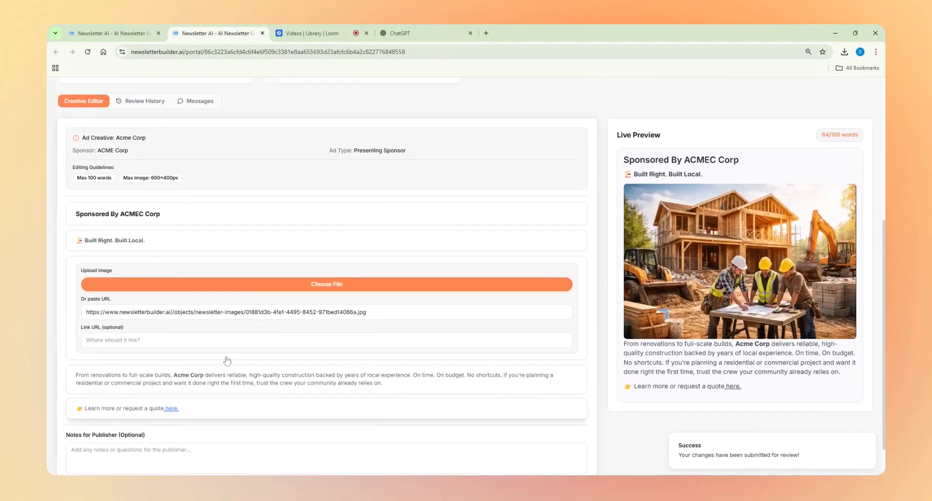
scroll(224, 289, "up", 4)
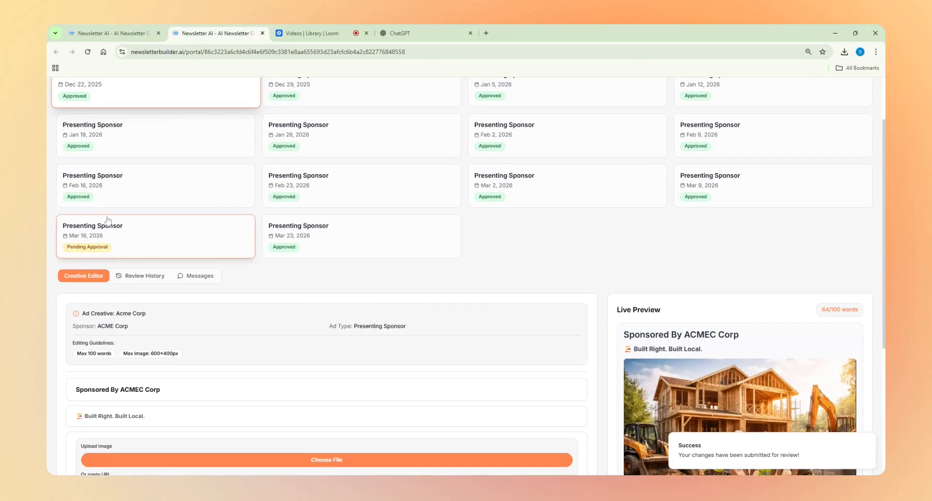
scroll(207, 238, "up", 2)
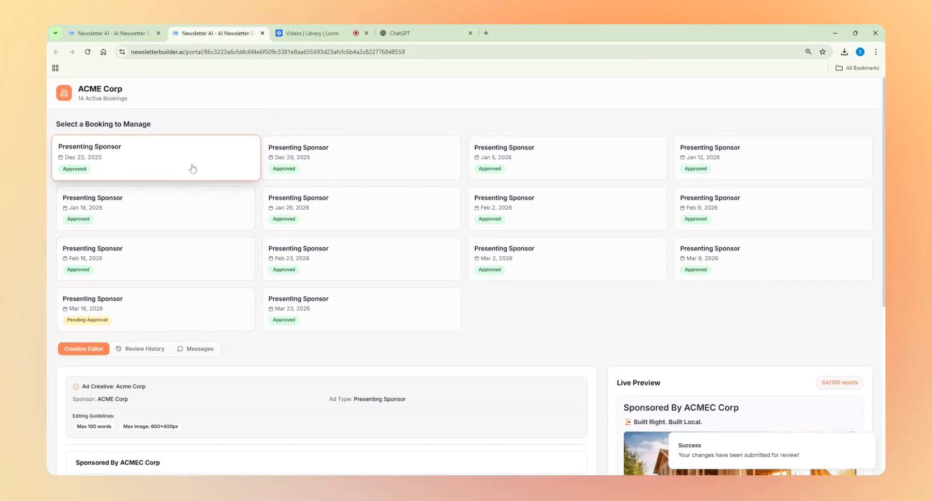
Step: Select the Mar 16, 2026 booking and read the notice about its ad creative
left_click(160, 318)
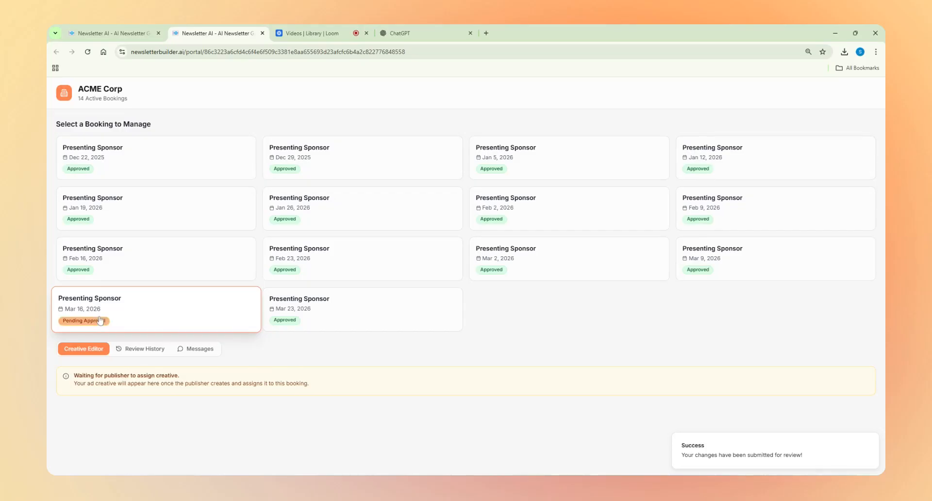
left_click_drag(73, 374, 344, 393)
left_click(315, 391)
Step: Replace the Dec 22, 2025 creative's construction image with the uploaded "How to Create Templates" graphic and submit the changes for approval
scroll(222, 333, "down", 4)
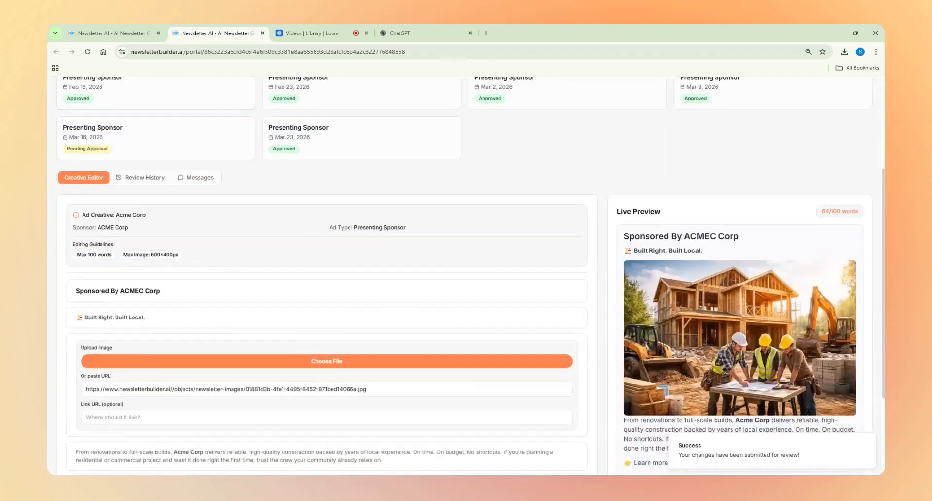
left_click(200, 357)
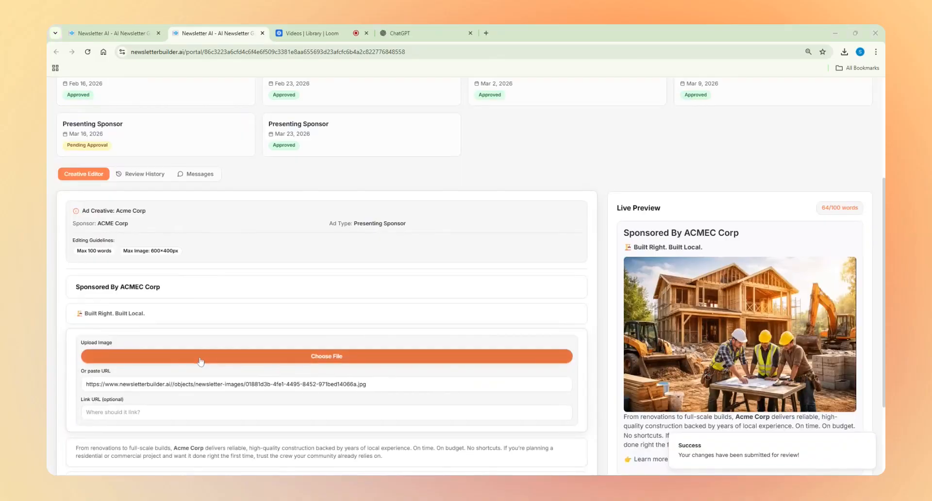
double_click(228, 151)
scroll(566, 377, "down", 3)
left_click(190, 444)
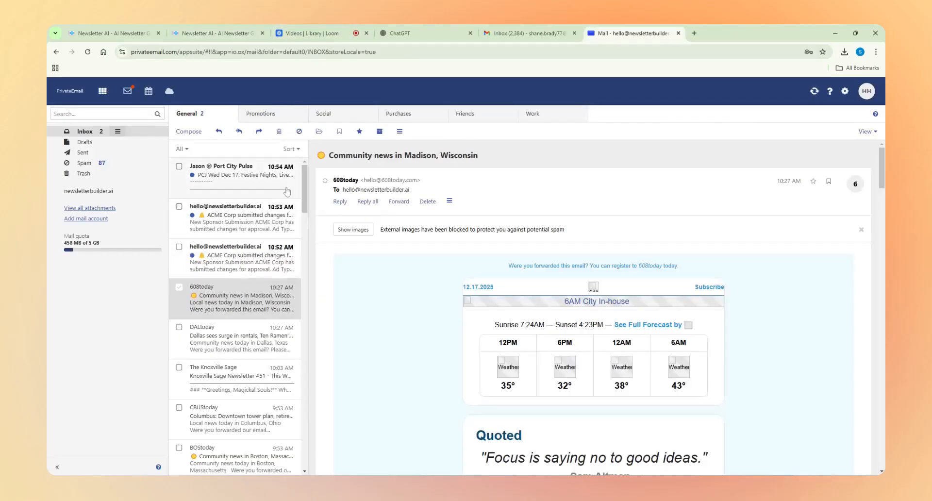
Step: Open the 10:52 AM ACME Corp submission email in the publisher's mailbox and compare the original ad with the proposed one
left_click(224, 264)
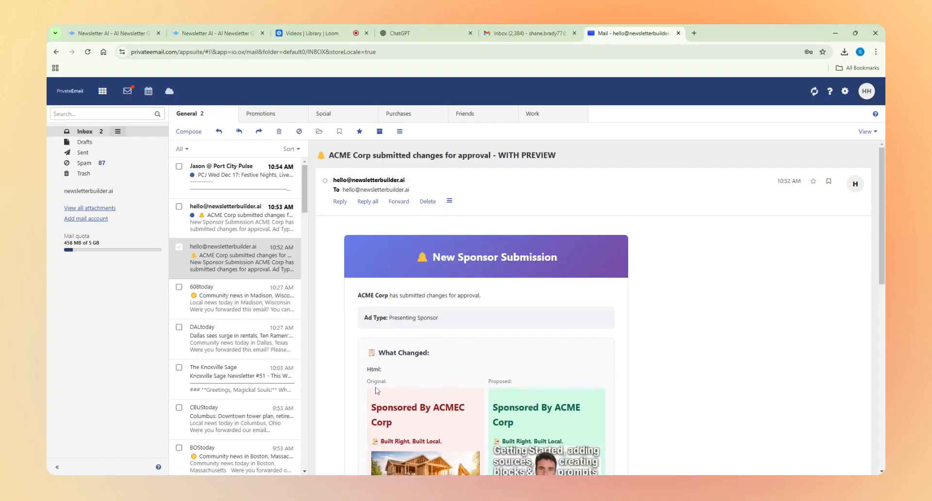
scroll(403, 338, "down", 3)
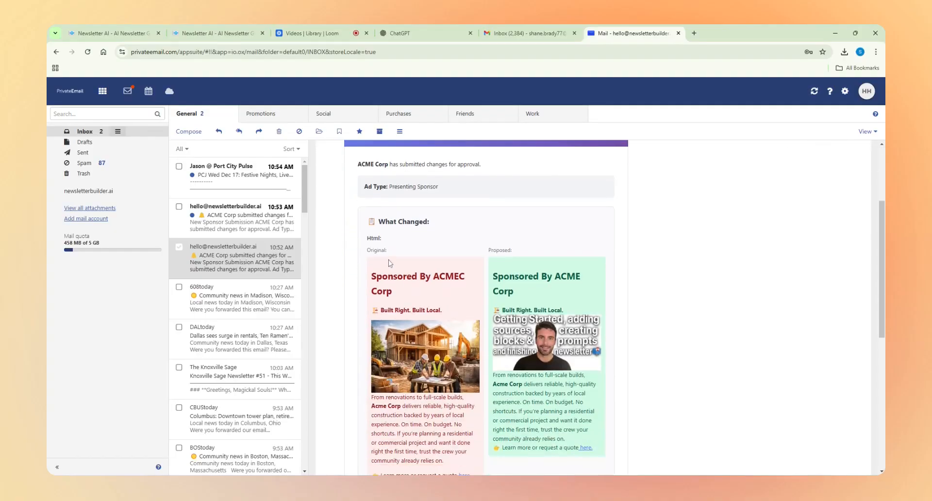
left_click_drag(392, 265, 414, 336)
left_click(518, 251)
scroll(507, 403, "down", 1)
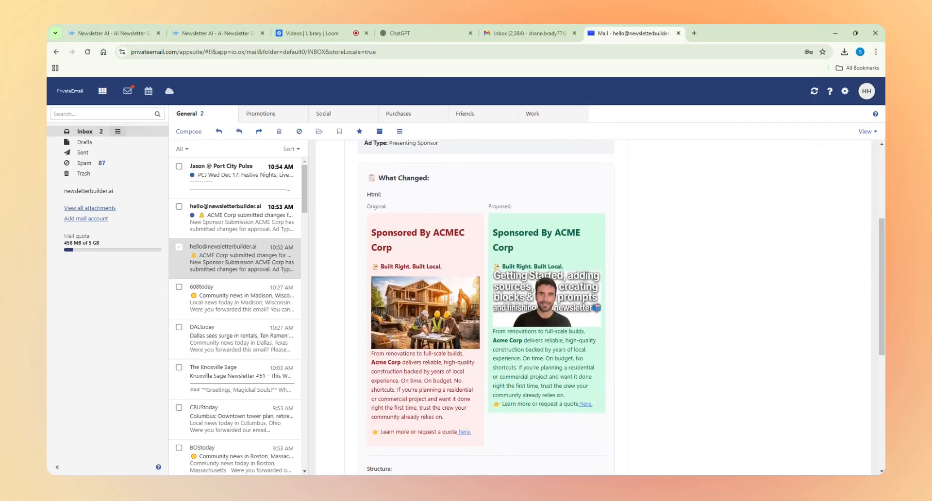
scroll(439, 368, "down", 6)
scroll(488, 417, "up", 1)
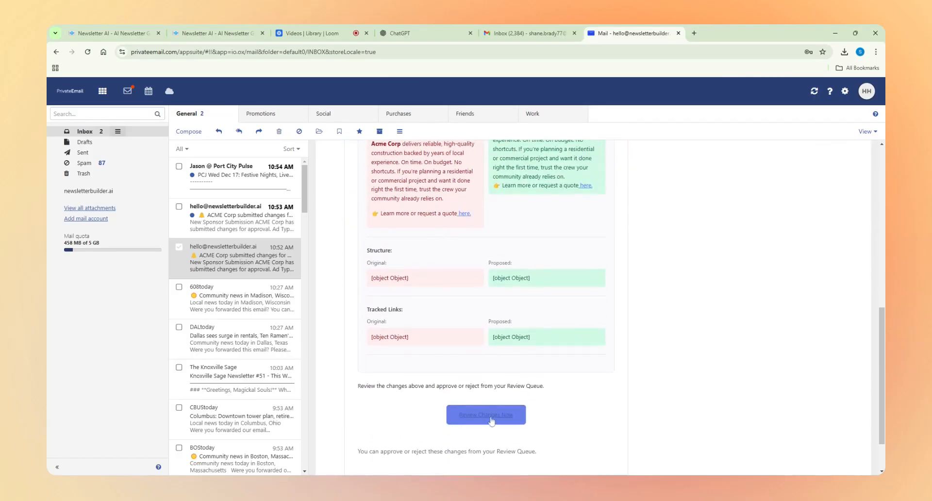
scroll(491, 420, "up", 10)
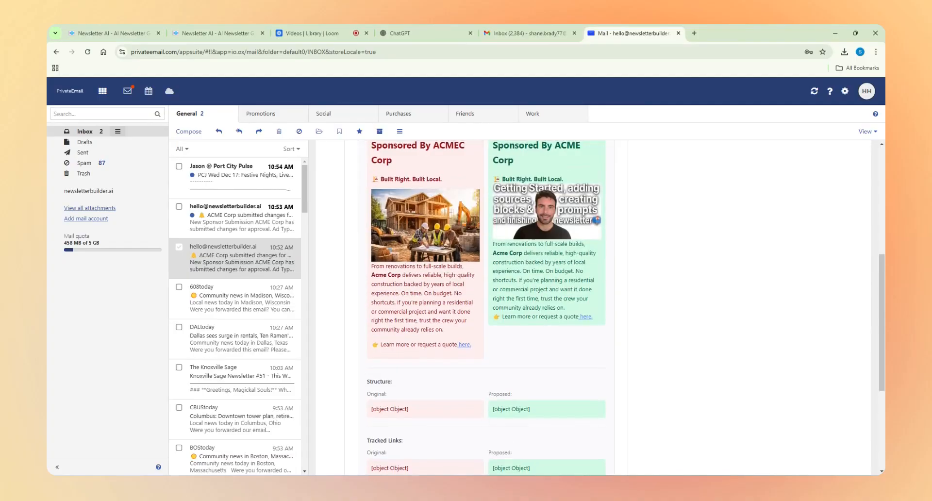
scroll(348, 314, "up", 2)
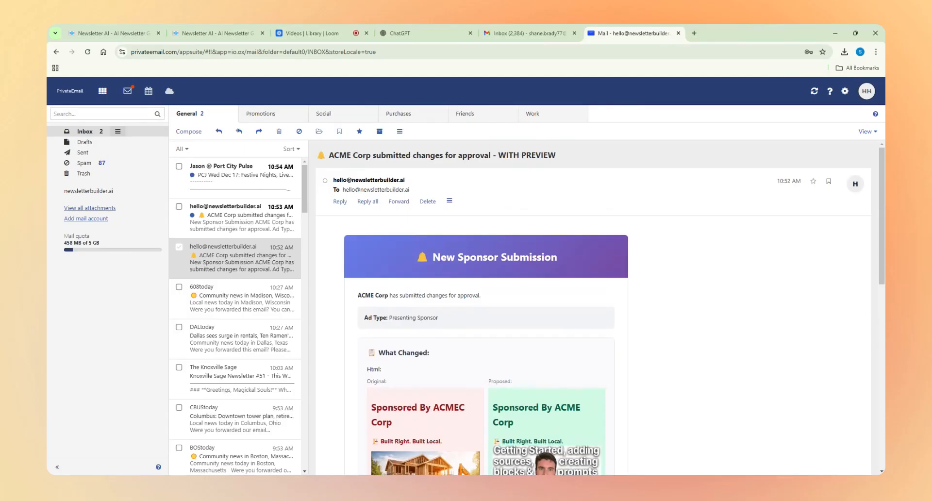
Step: Open the 10:53 AM ACME Corp submission email and compare its original and proposed ad versions
left_click(254, 230)
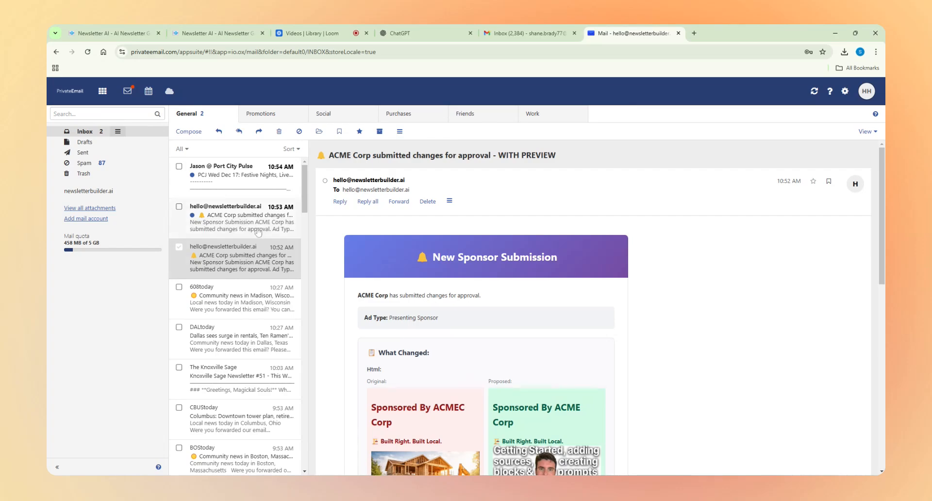
scroll(376, 247, "down", 3)
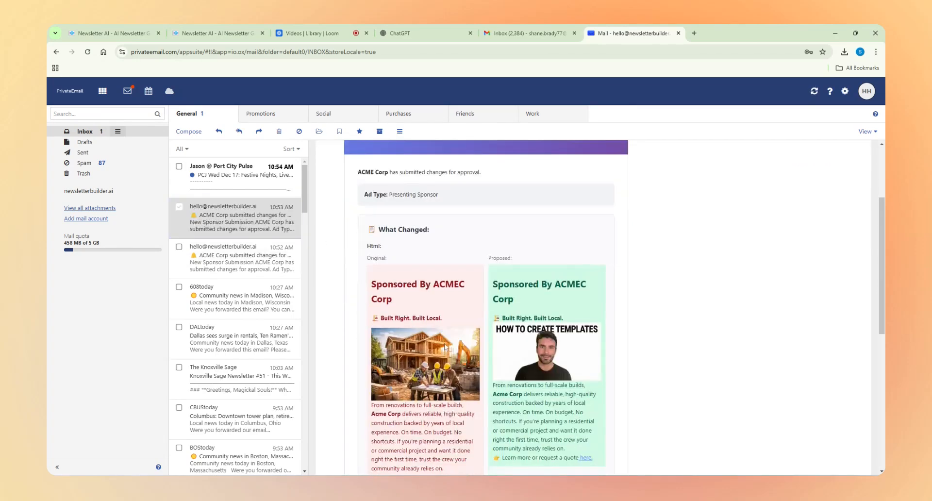
scroll(532, 383, "up", 1)
scroll(532, 382, "down", 2)
scroll(505, 379, "up", 1)
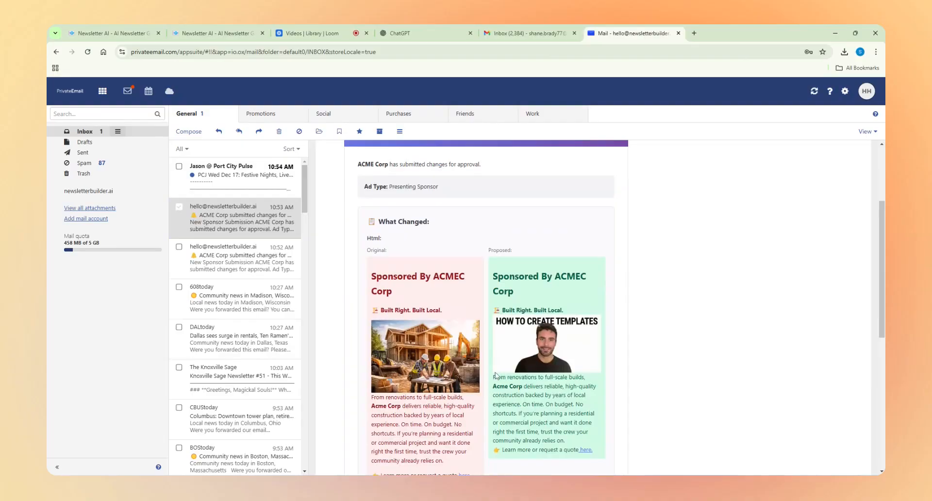
scroll(496, 375, "up", 3)
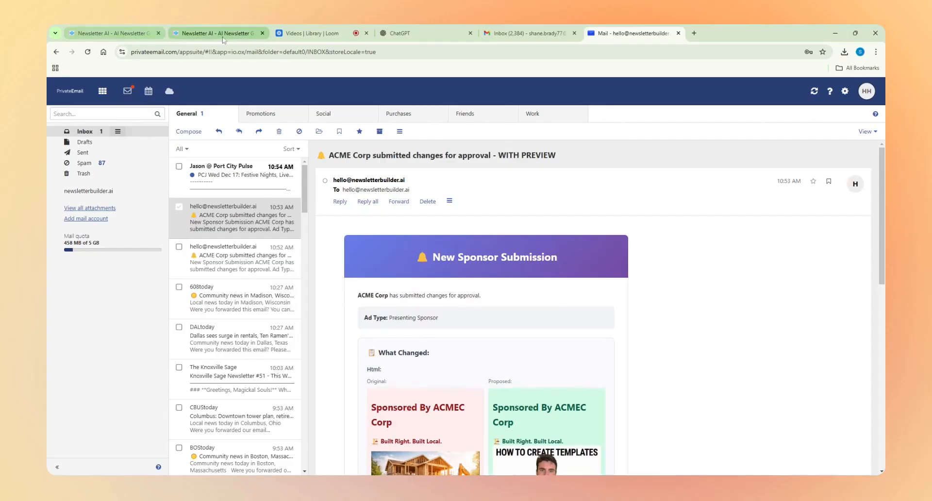
Step: Return to the publisher's sponsorship pages in Newsletter AI and open the Review Queue to look over the pending submissions
left_click(175, 35)
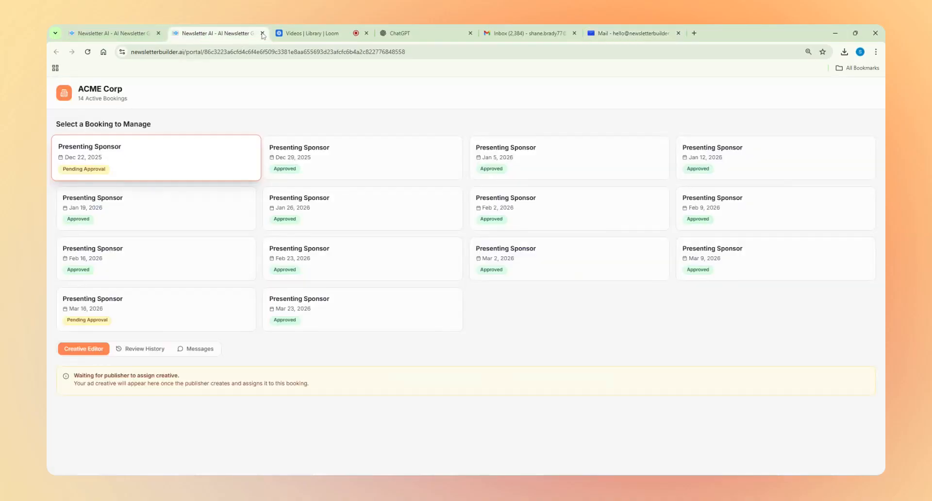
left_click(123, 33)
scroll(256, 250, "up", 6)
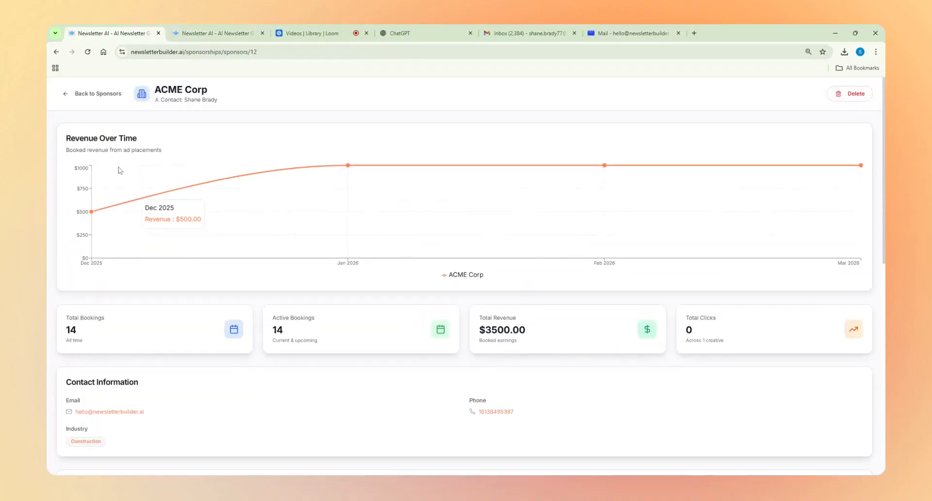
left_click(95, 94)
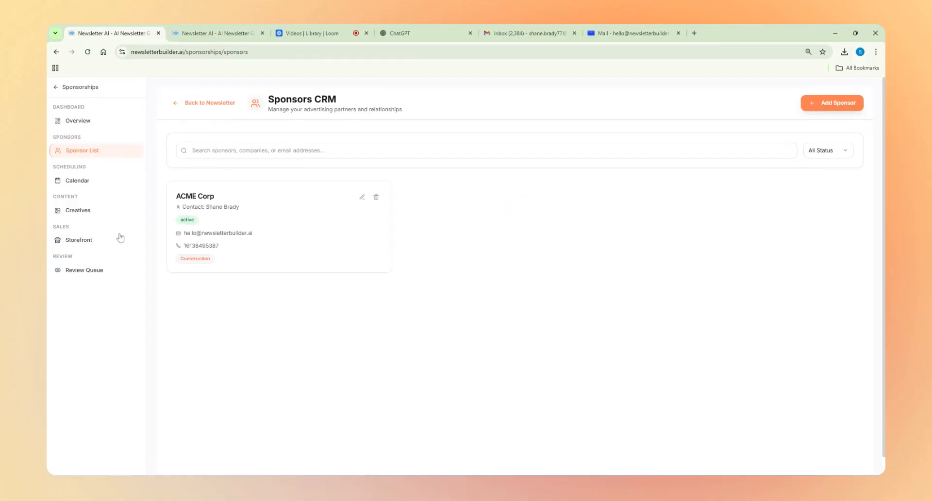
left_click(86, 52)
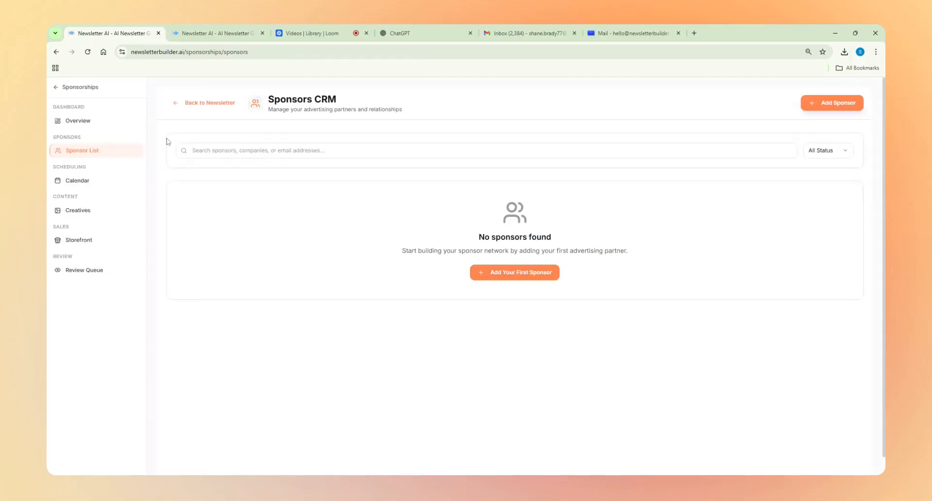
left_click(97, 272)
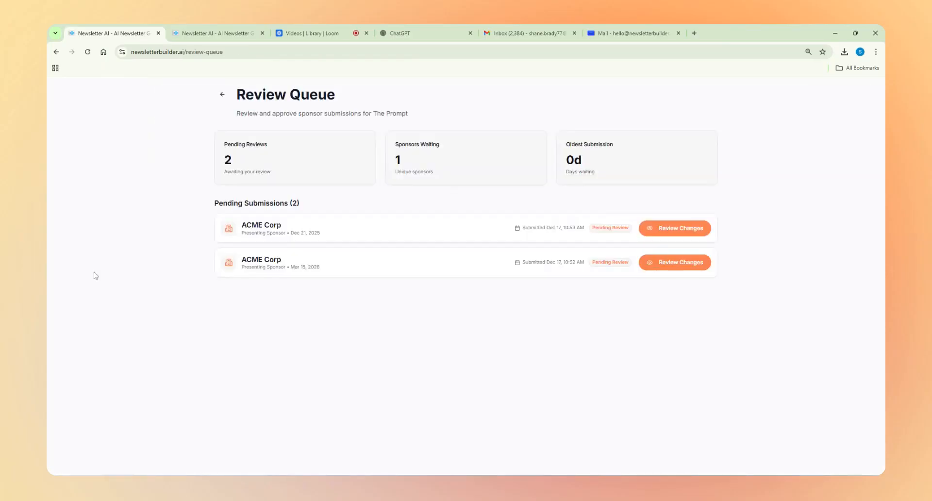
left_click_drag(201, 95, 731, 316)
left_click(731, 317)
Step: Review ACME Corp's Mar 15, 2026 submission with the "Getting Started" image and approve its changes
left_click(672, 266)
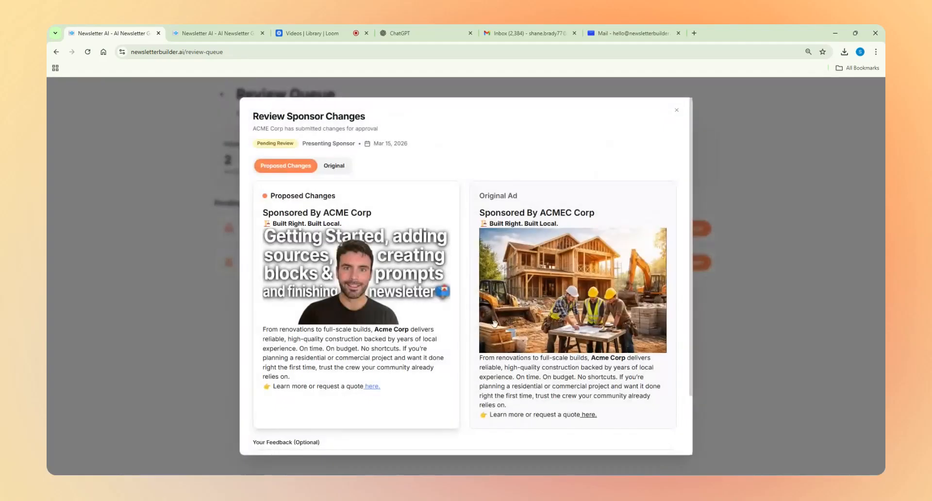
scroll(406, 353, "down", 2)
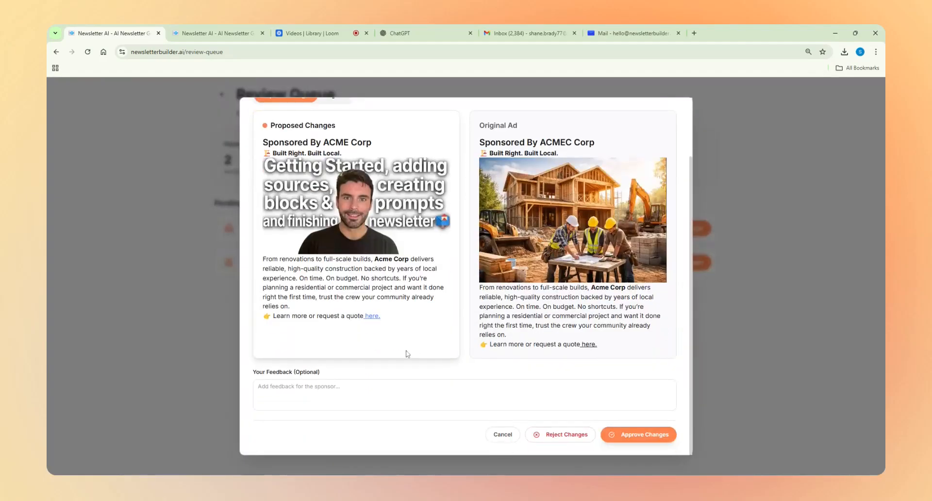
left_click(627, 442)
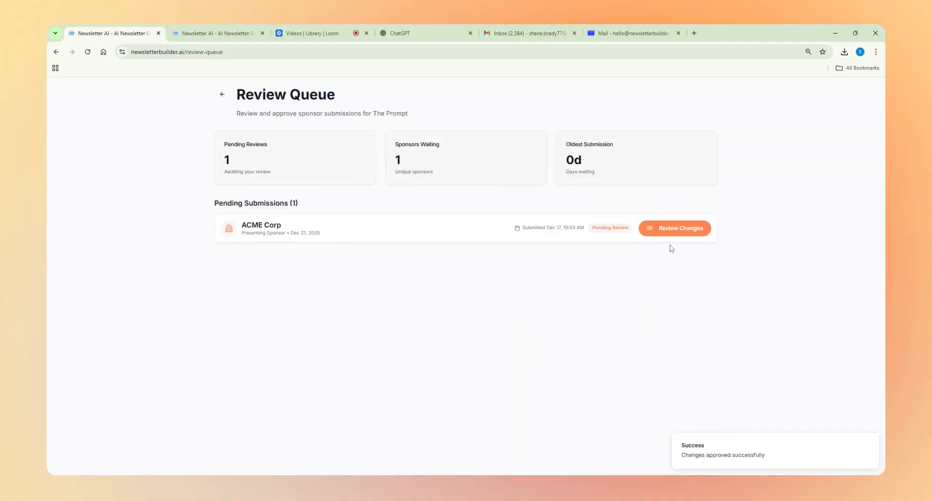
Step: Compare ACME Corp's Dec 21, 2025 submission with the original ad and approve its changes
left_click(675, 228)
scroll(522, 316, "down", 2)
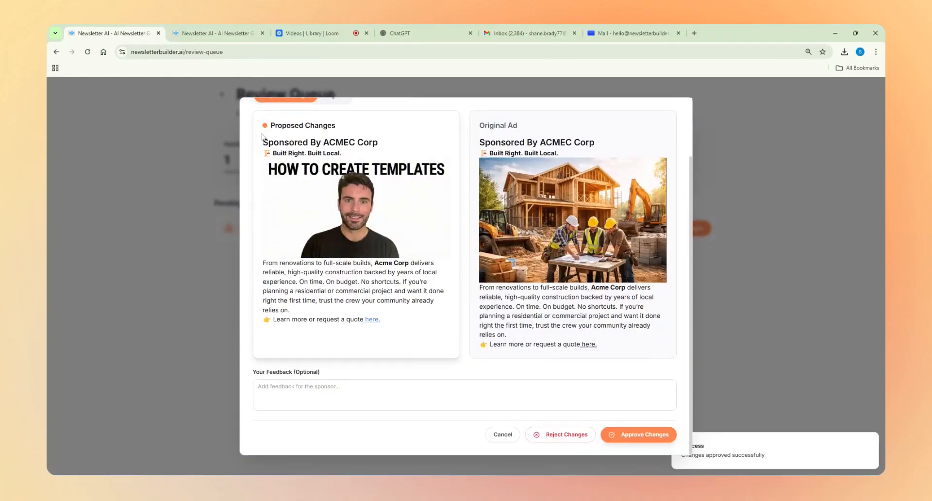
left_click_drag(263, 142, 458, 269)
left_click(459, 269)
left_click(626, 434)
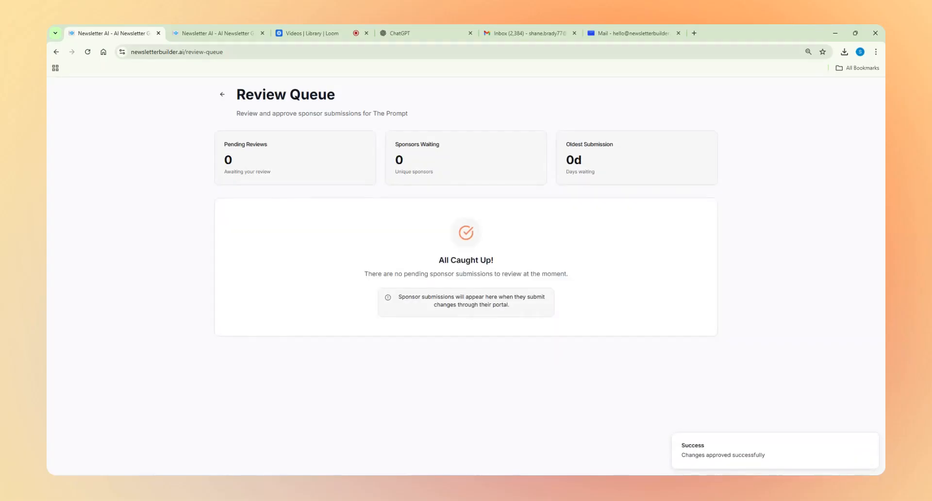
Step: Leave the sponsorship section and create a new newsletter for The Prompt
left_click(222, 95)
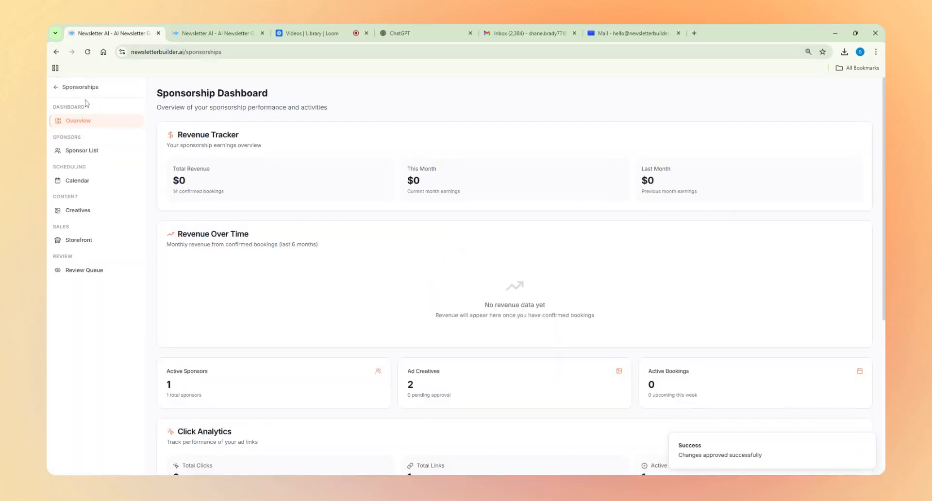
left_click(78, 87)
left_click(87, 132)
left_click(193, 204)
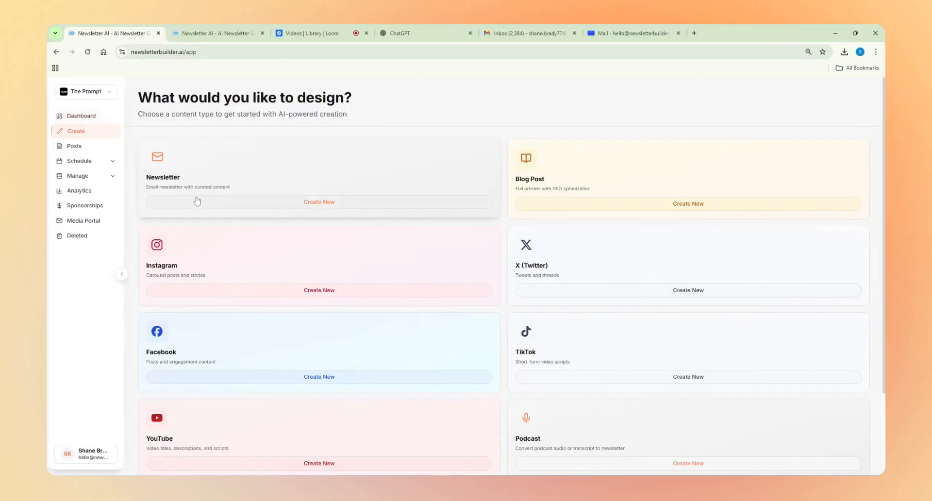
left_click(185, 204)
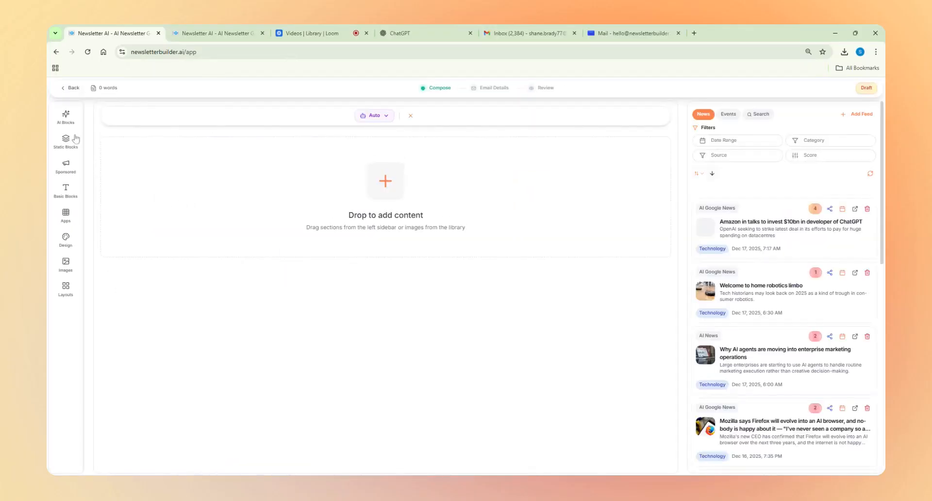
Step: Insert the Acme Corp sponsored ad for Dec 22, 2025 into the newsletter, and switch to the Loom video library
left_click(68, 168)
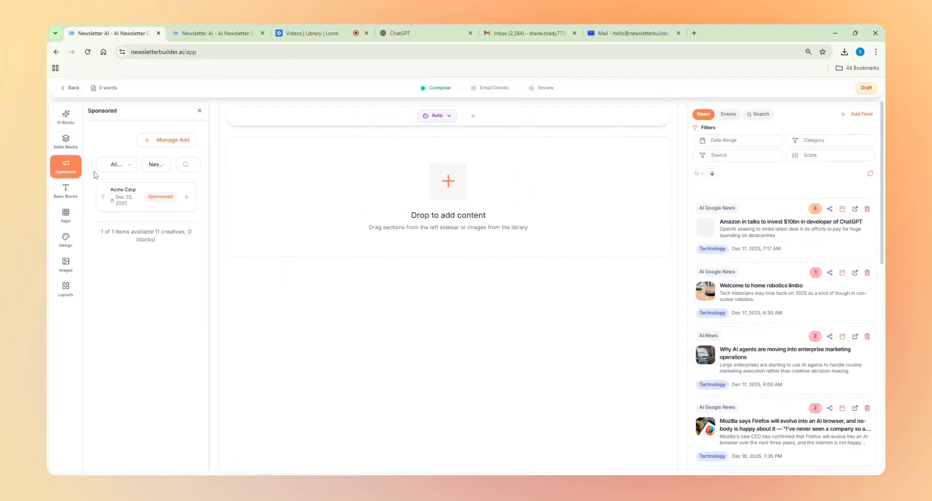
left_click(187, 197)
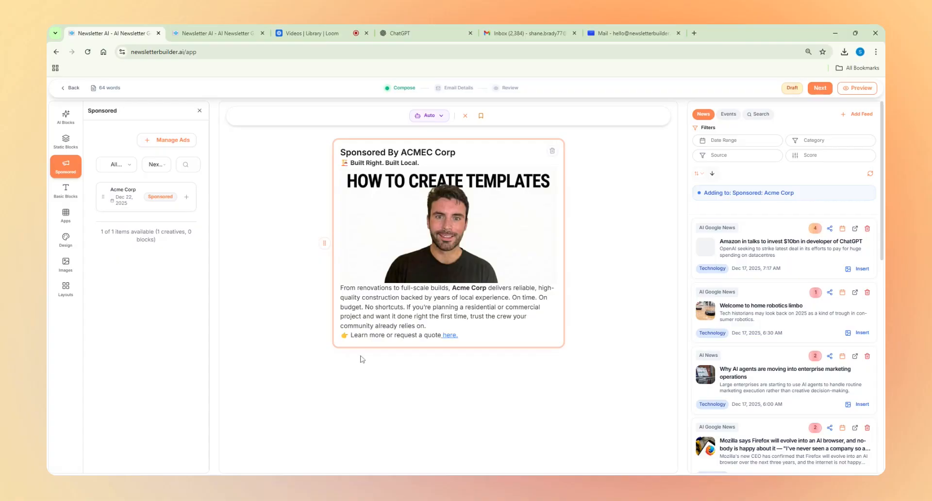
left_click(311, 33)
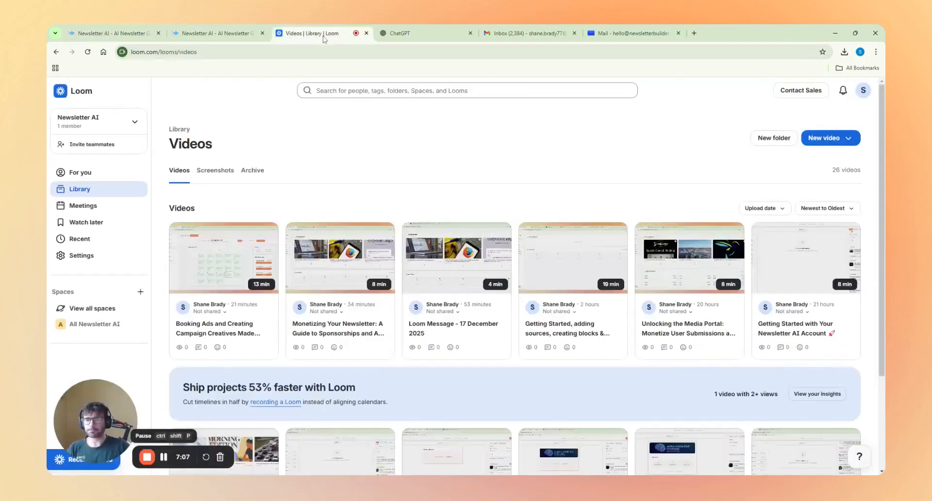